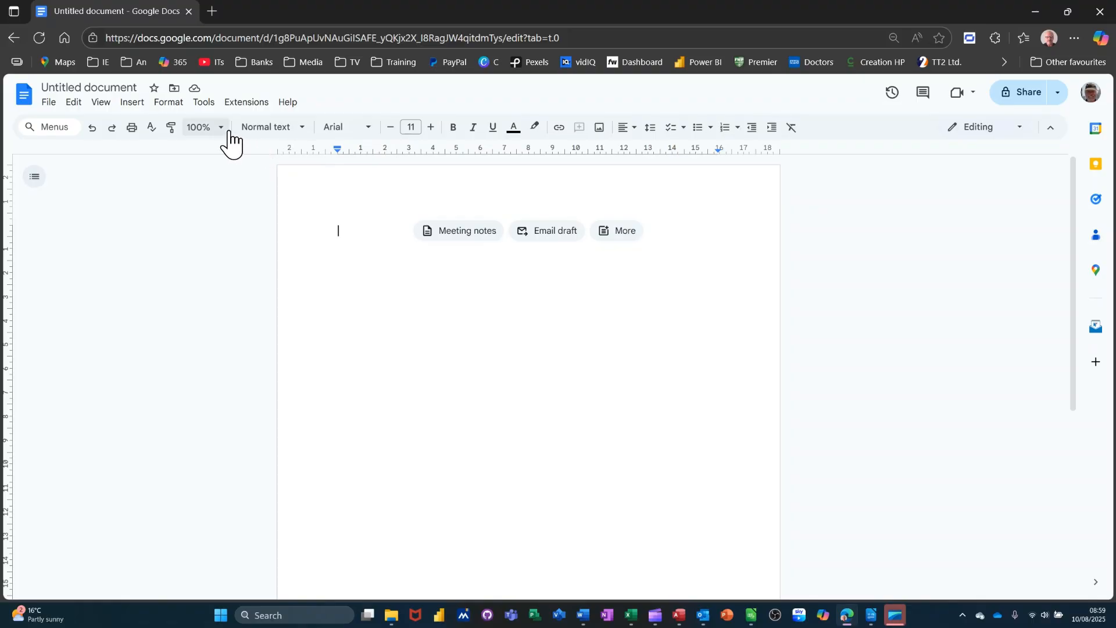
Style the blank first line of the document as Heading 1 (size 20)
left_click(303, 137)
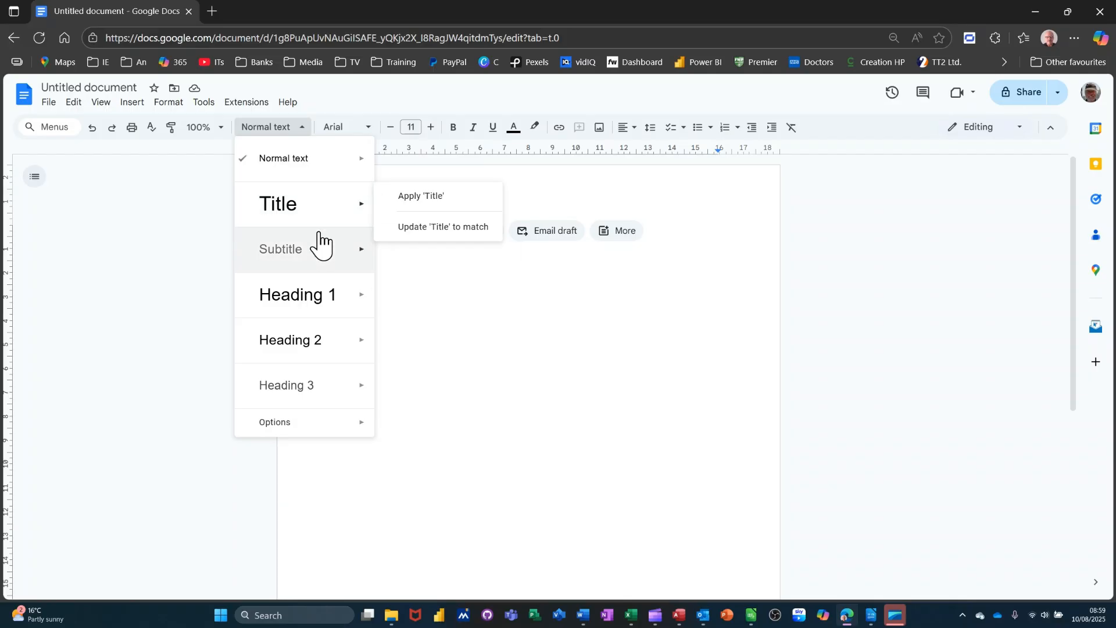
mouse_move(316, 301)
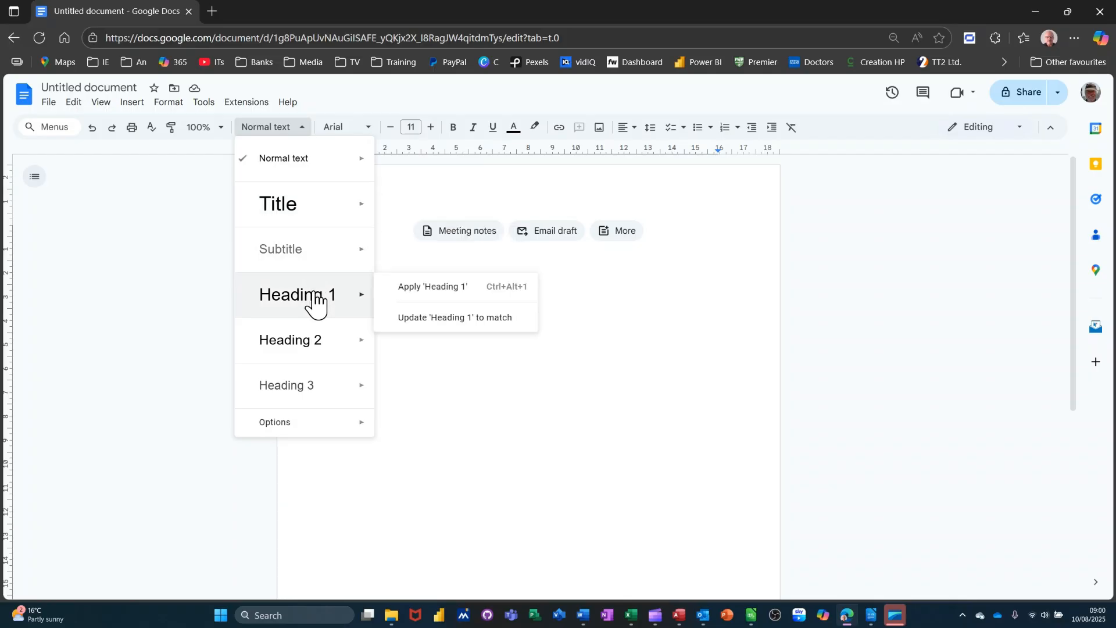
mouse_move(312, 403)
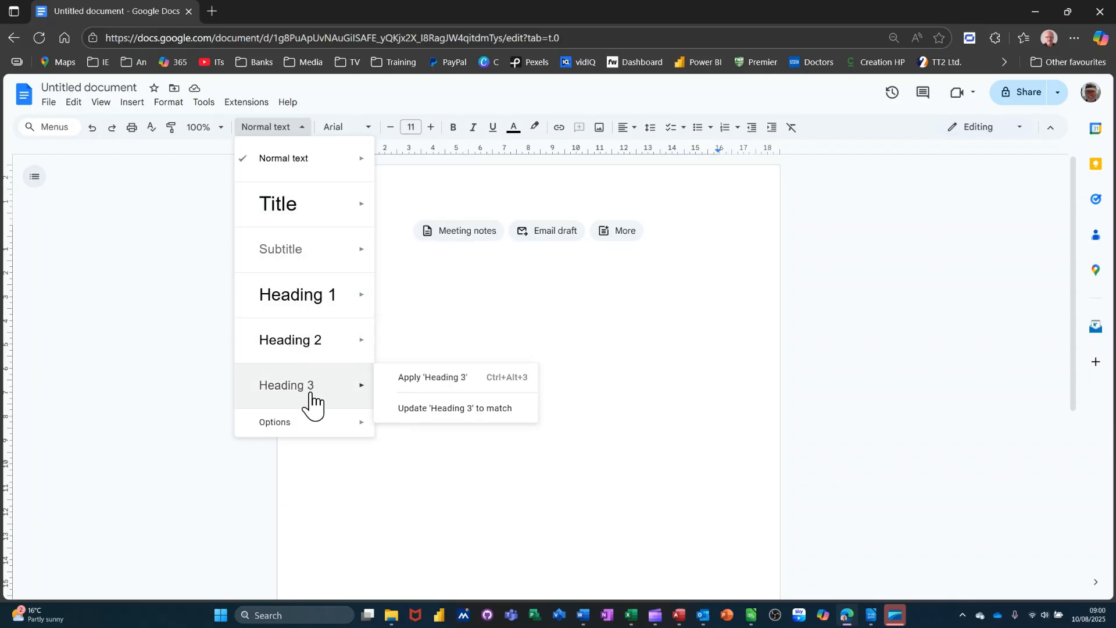
mouse_move(325, 433)
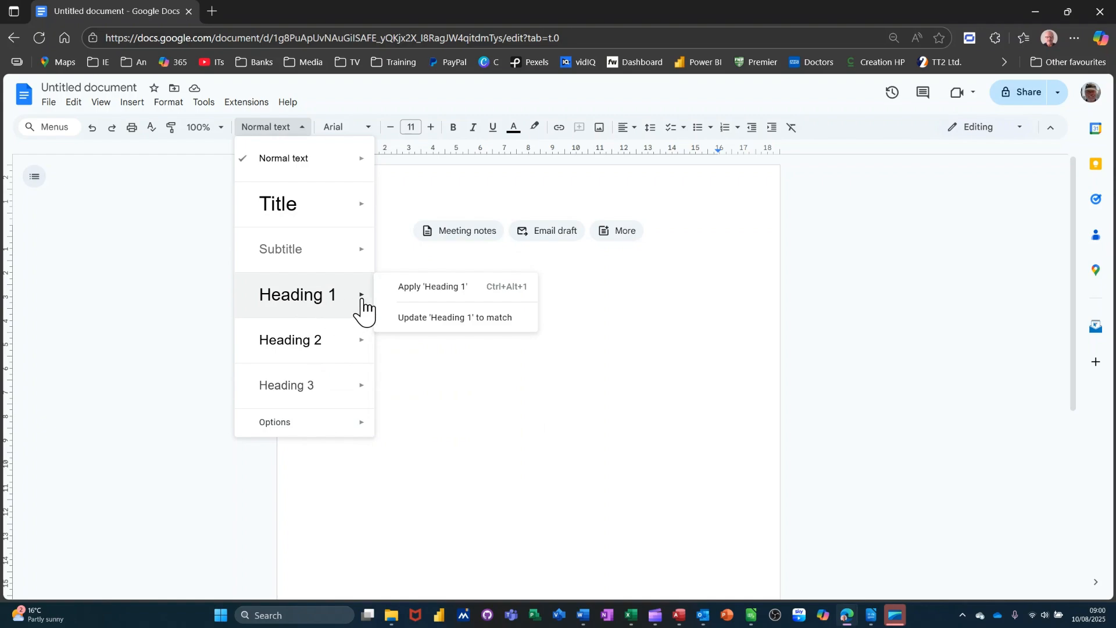
left_click(399, 291)
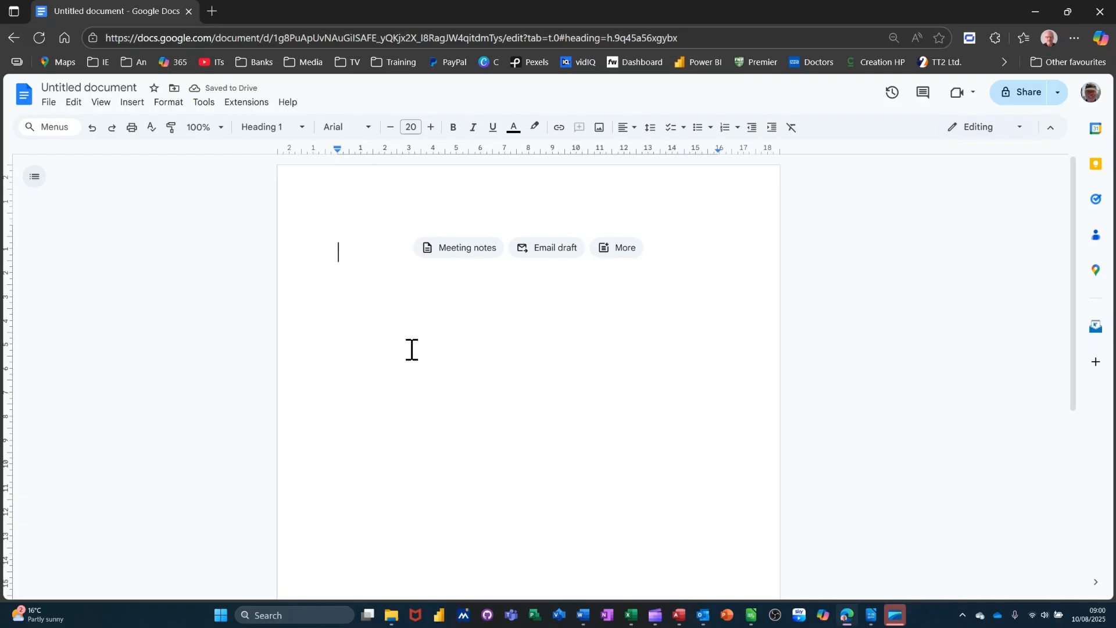
Type the 'Introduction' heading, a placeholder paragraph beneath it, and a 'Part One' line
type("Intro")
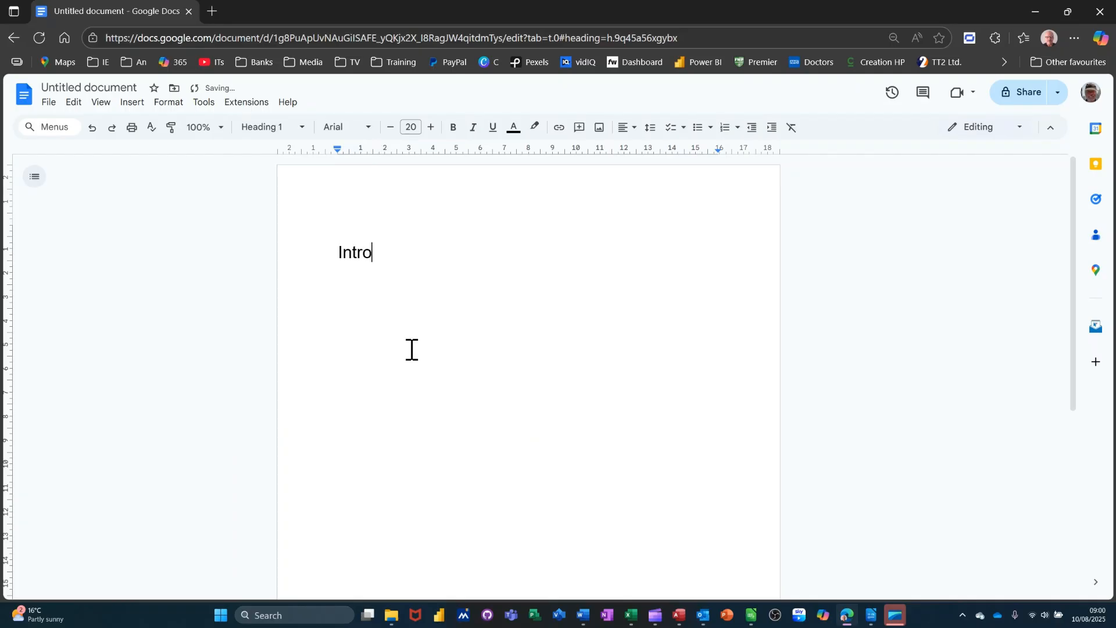
type("duction")
key("Return")
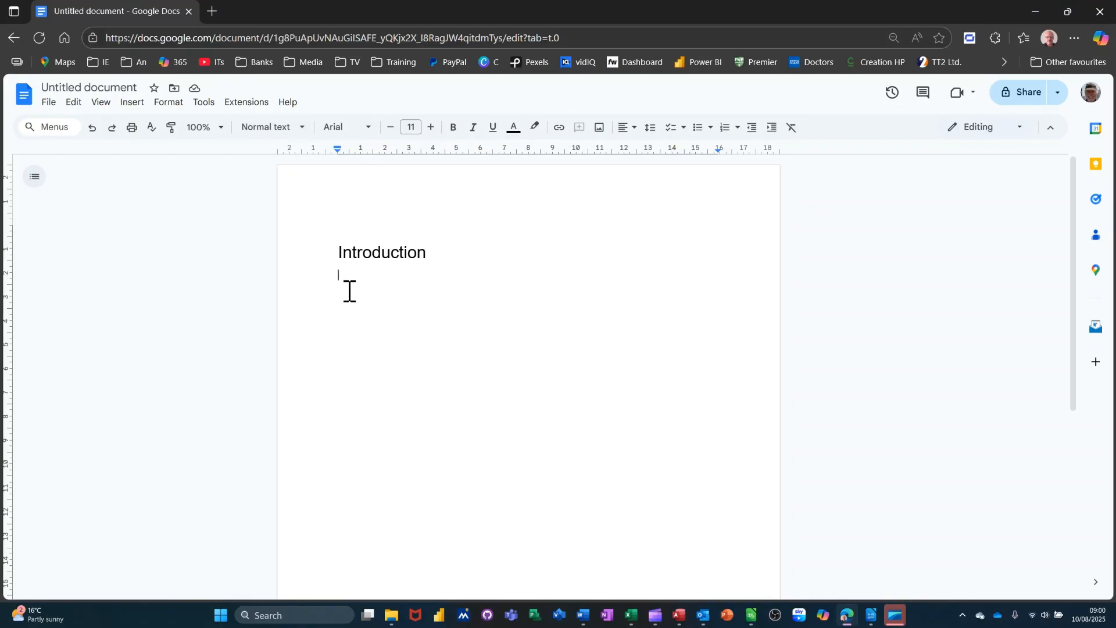
key("Return")
type("Dfknbf djbn kjbn dsfbnd fjnd")
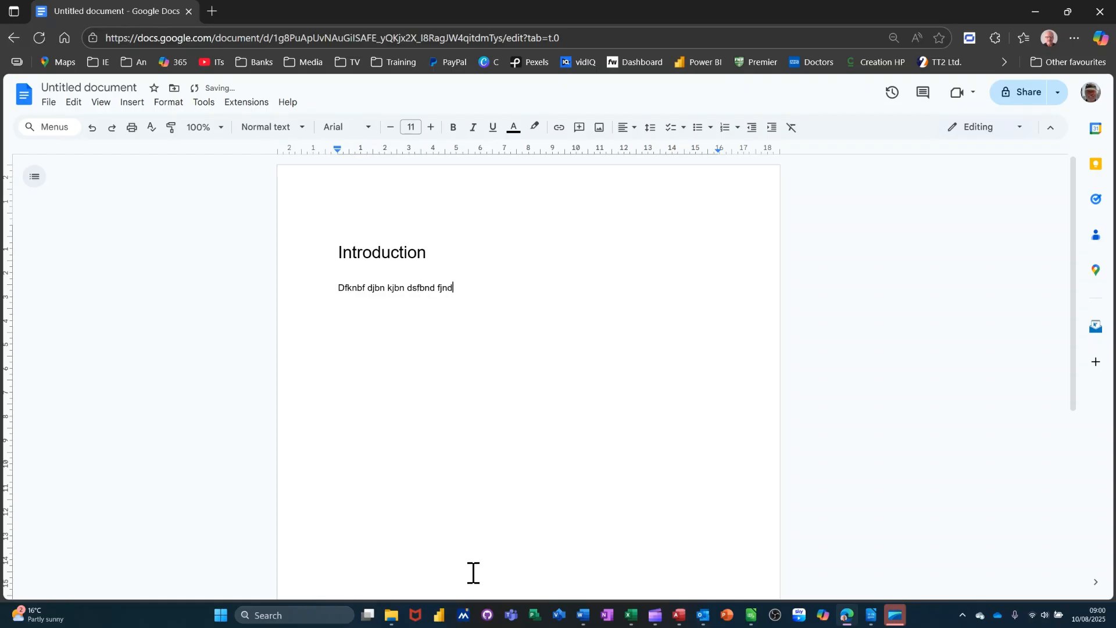
type(" djndf ndf gkndf gnd glndlg ndn nfnd")
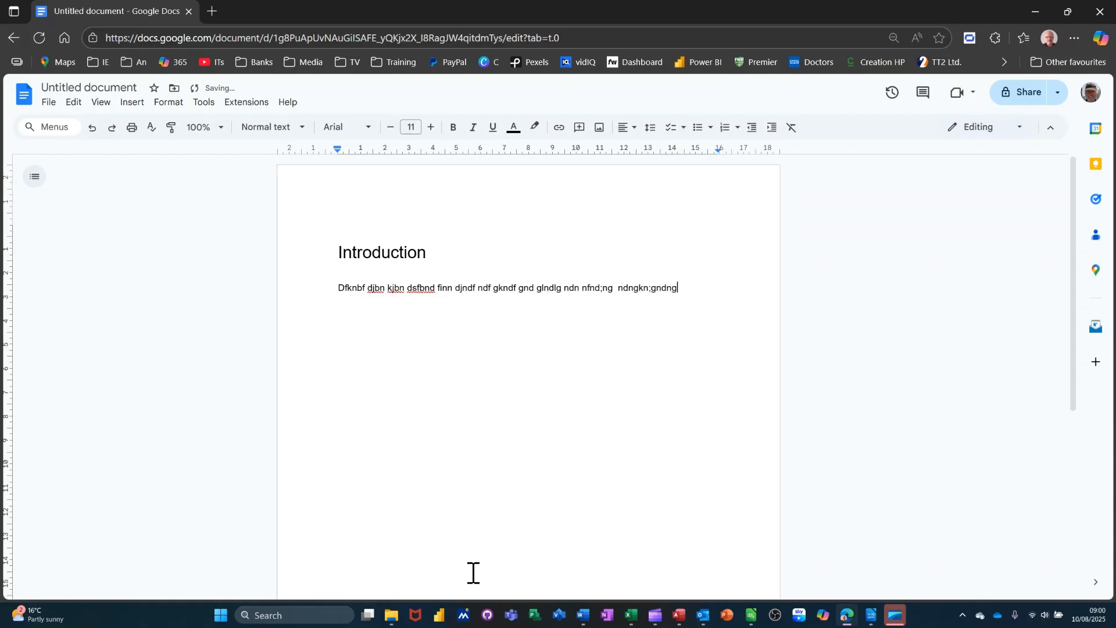
type(";ng ndngkn;gndng;ndndlkgndnl;nkldggd")
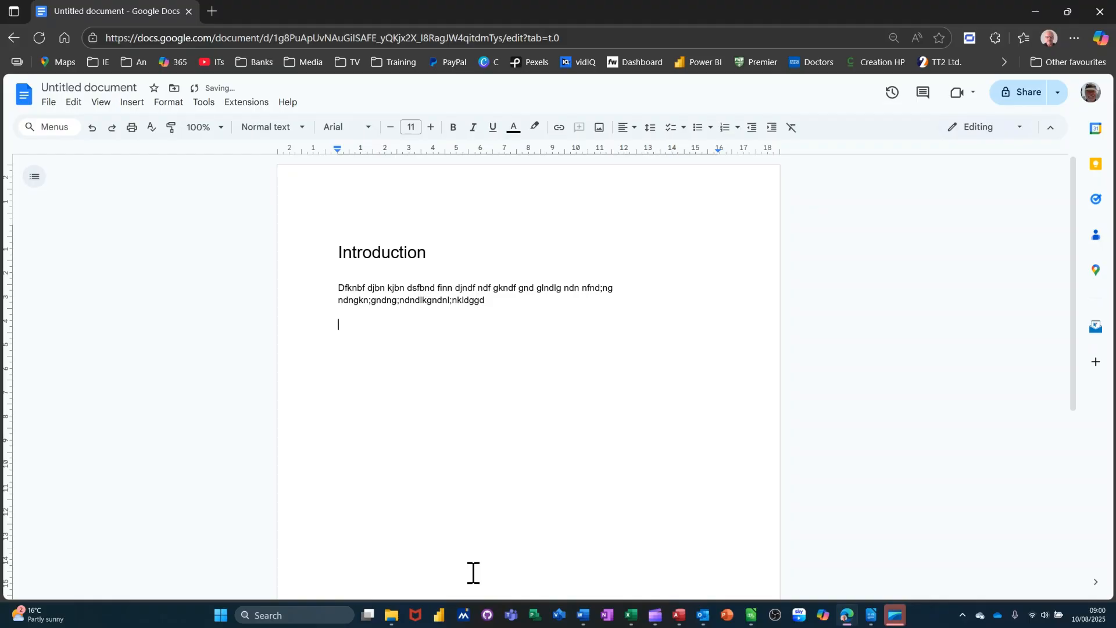
type("Part One")
Apply the Heading 2 style to the 'Part One' line
triple_click(368, 325)
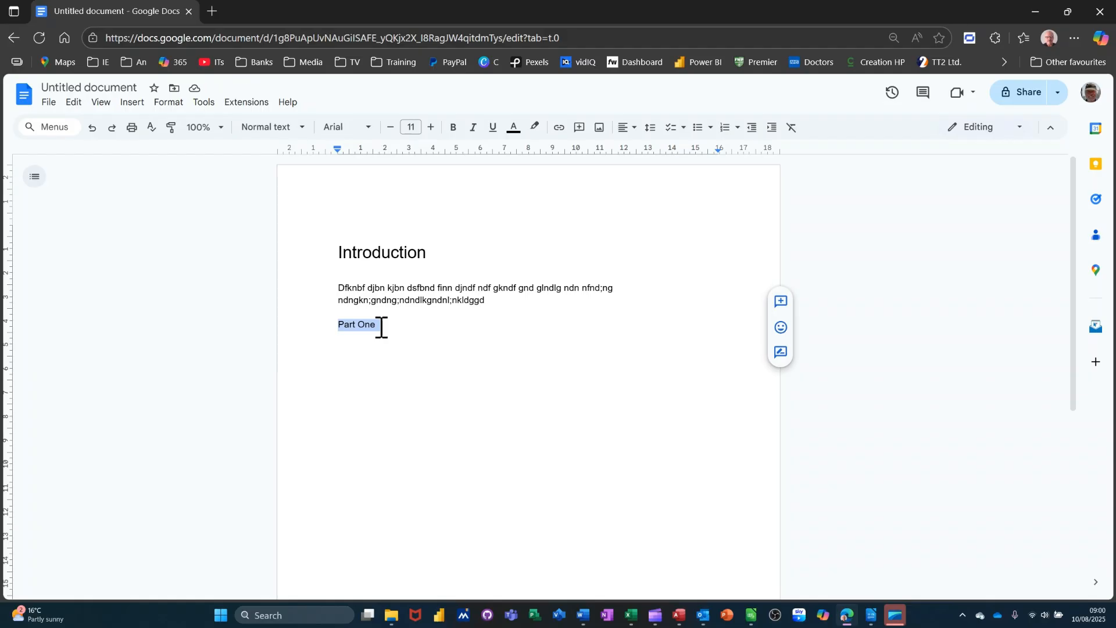
left_click(302, 128)
mouse_move(290, 349)
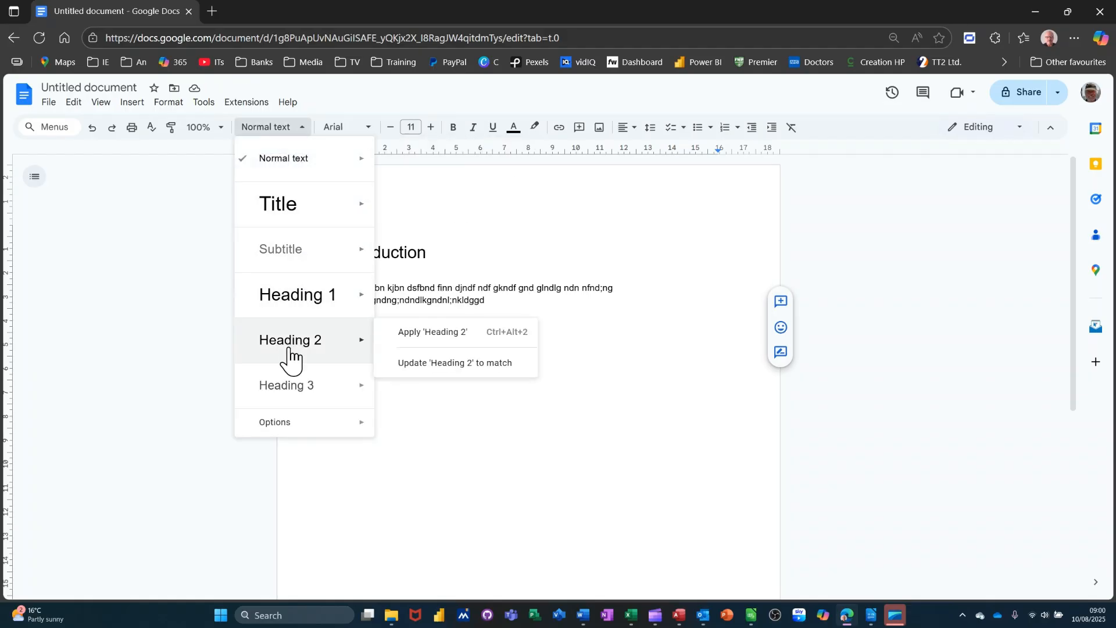
left_click(395, 336)
Add a placeholder paragraph under Part One, followed by a plain 'Part Three' line
left_click(425, 398)
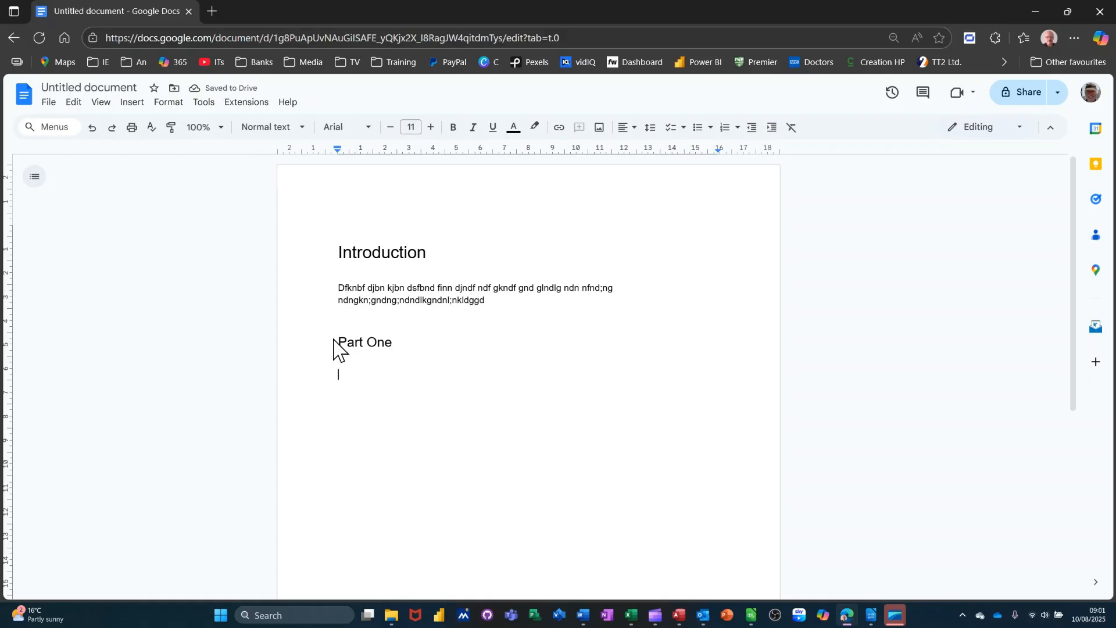
type("Dfb bs dfbsfbndsfjkbsdfjkfdkjnf dnk;f ;dnf;dbn ;n")
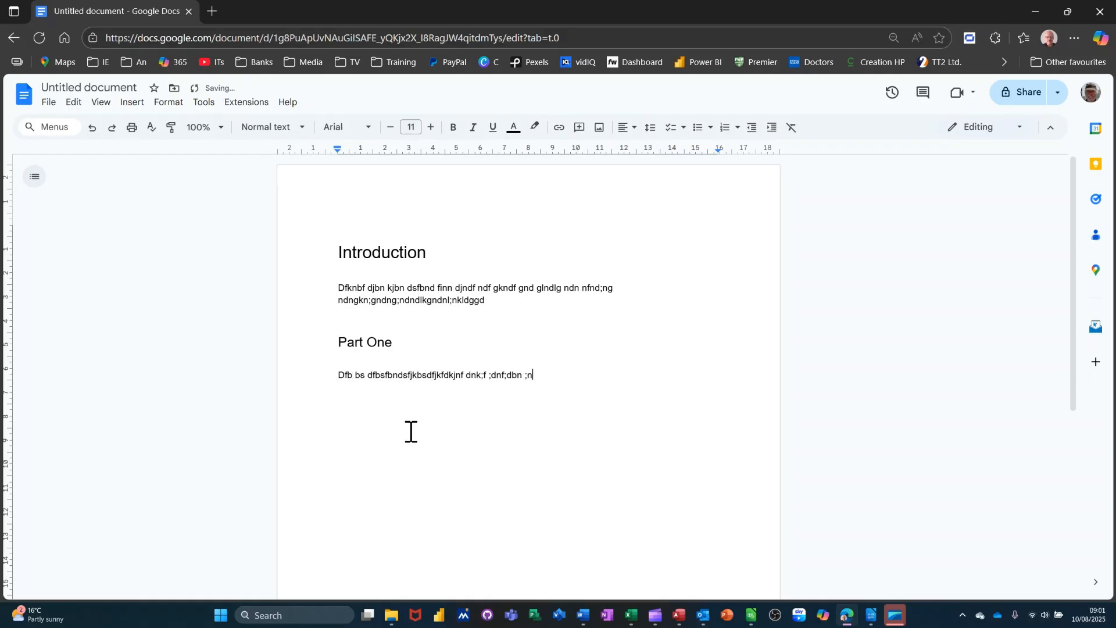
type(";.knd knj jn n dknbd kn kn send knbd nbd n dkn dknj d ")
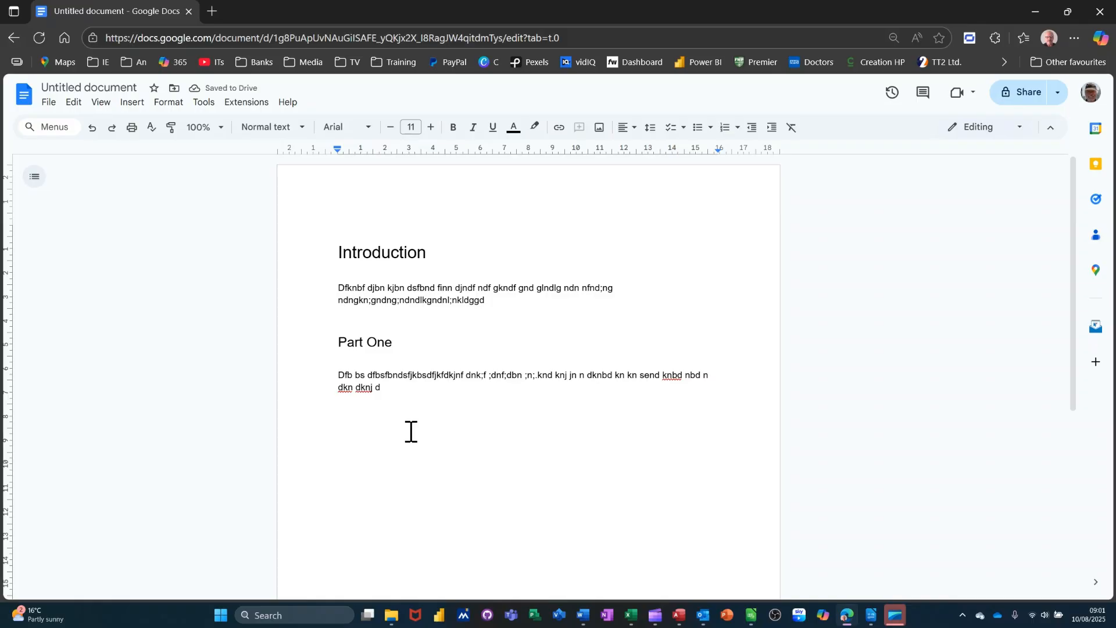
type("Part Three")
key("Return")
Apply the Heading 2 style to the 'Part Three' line
double_click(344, 411)
left_click_drag(387, 412, 391, 412)
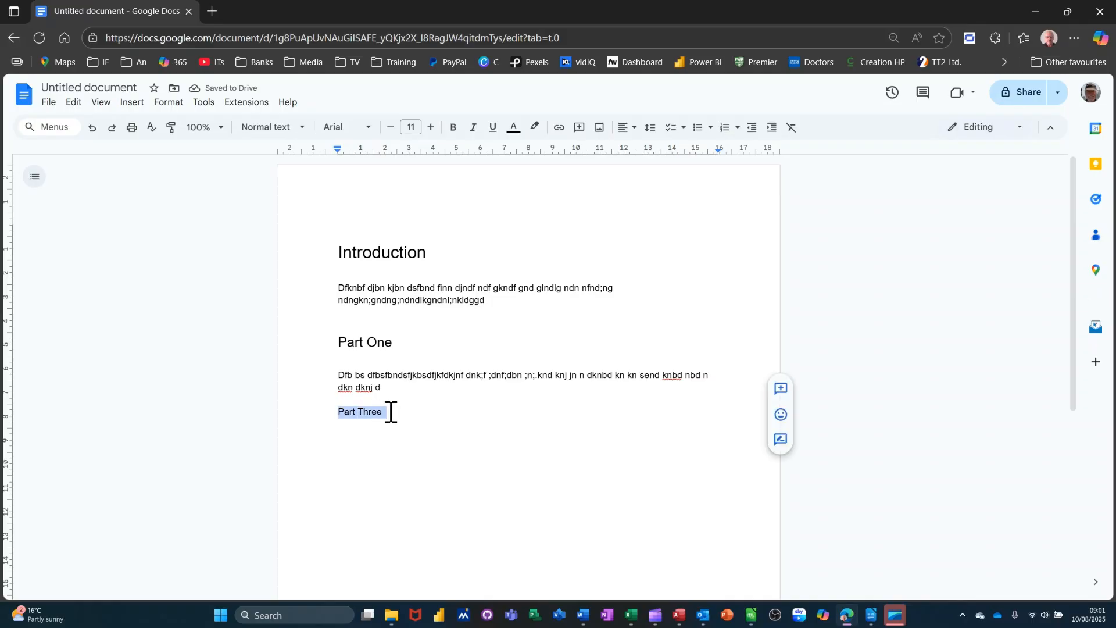
left_click(306, 133)
mouse_move(295, 346)
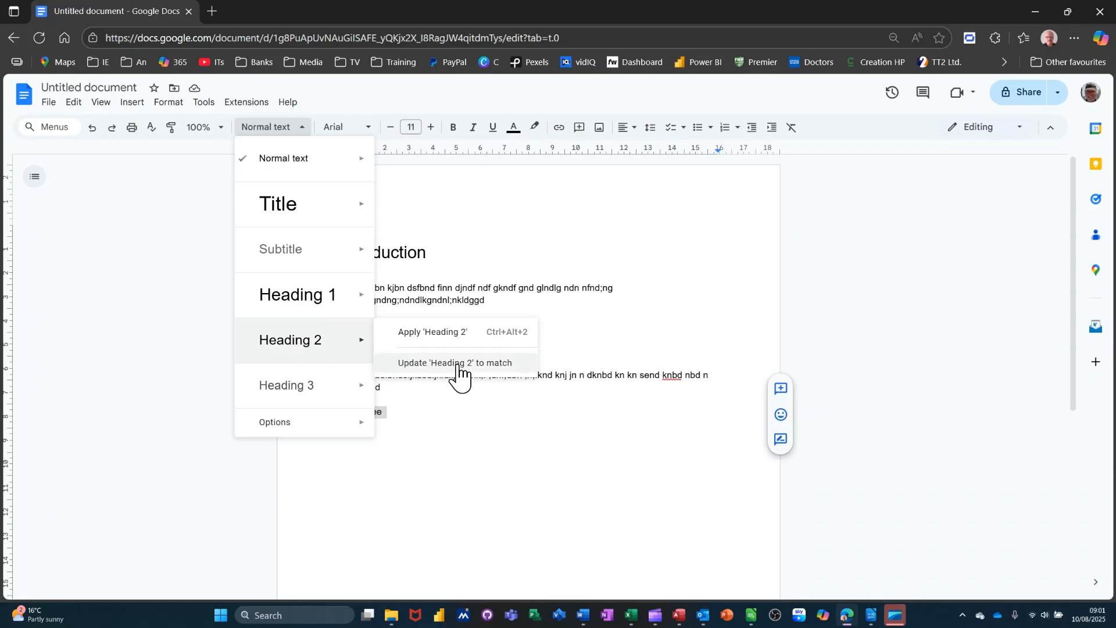
left_click(314, 356)
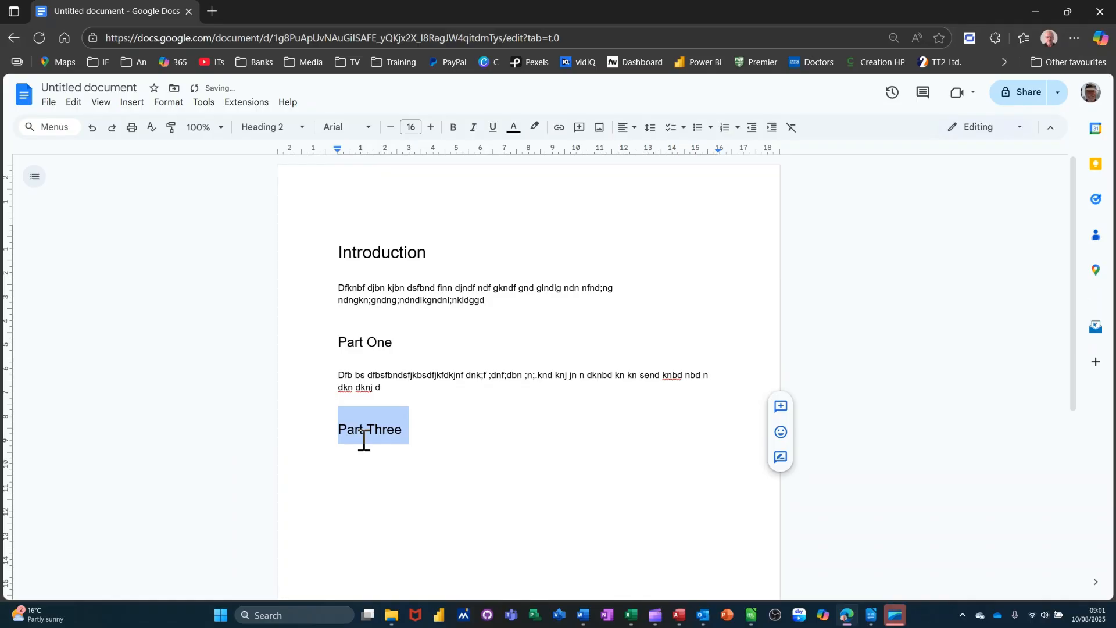
Add the sample line 'Kefnbd kjnd' below the Part Three heading
left_click(420, 443)
key("Return")
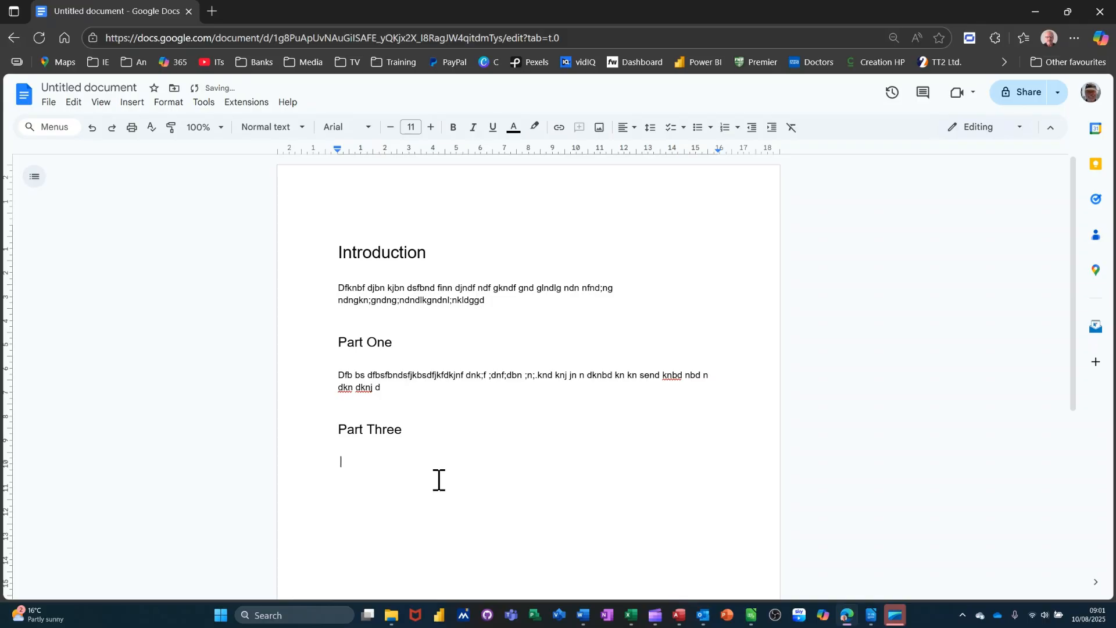
type("Kefnbd kjndfdndf n dln lndl fndlnf l")
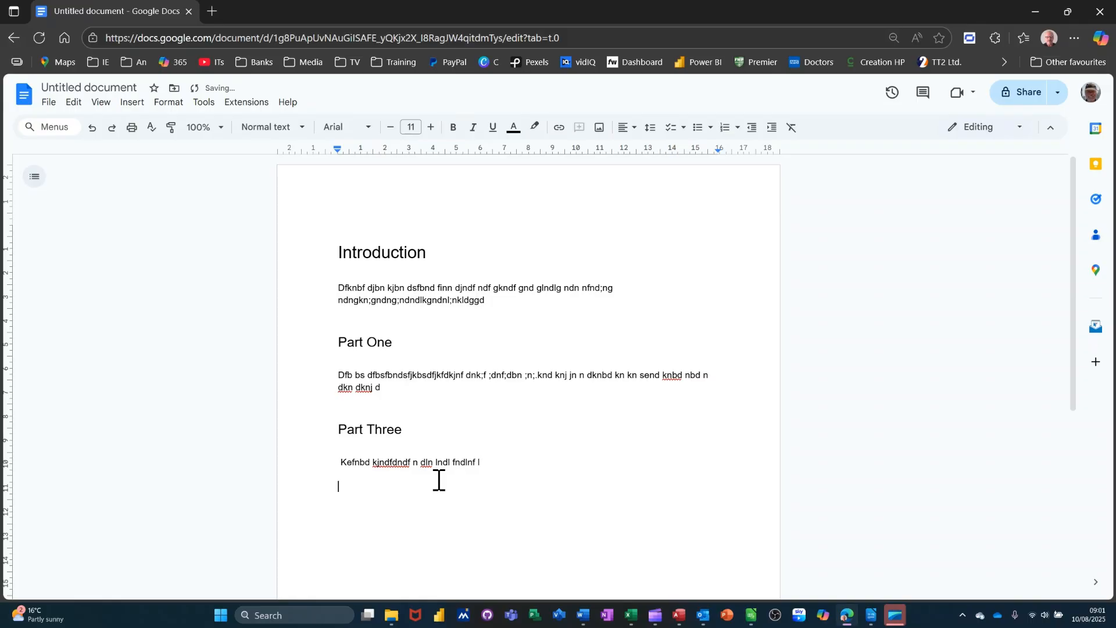
Insert an empty line above the Introduction heading and show the document outline panel
left_click(340, 252)
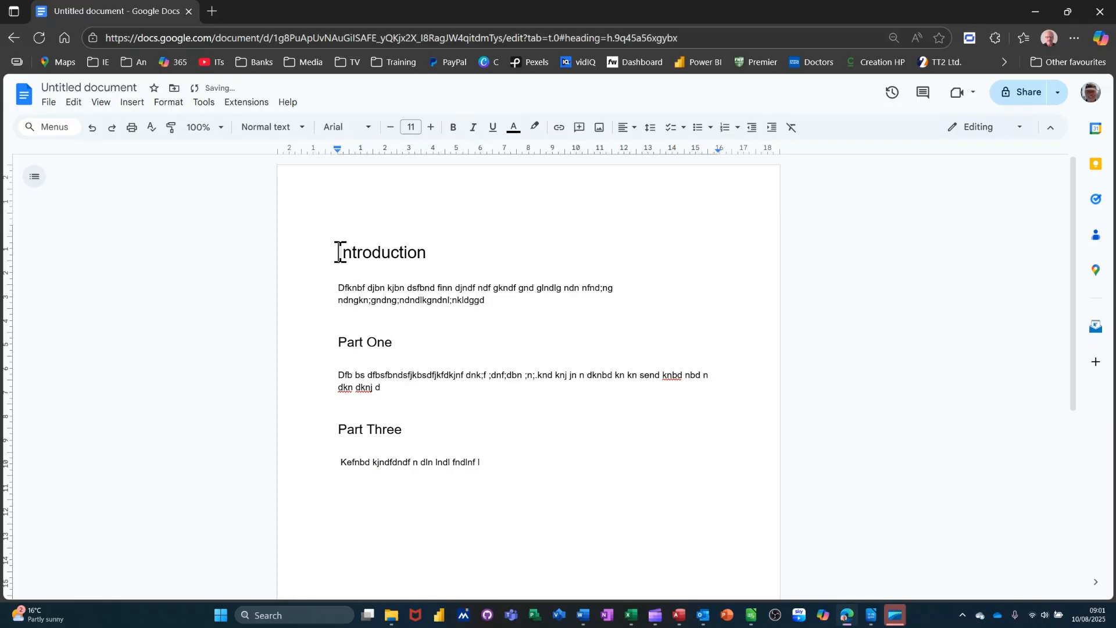
key("Return")
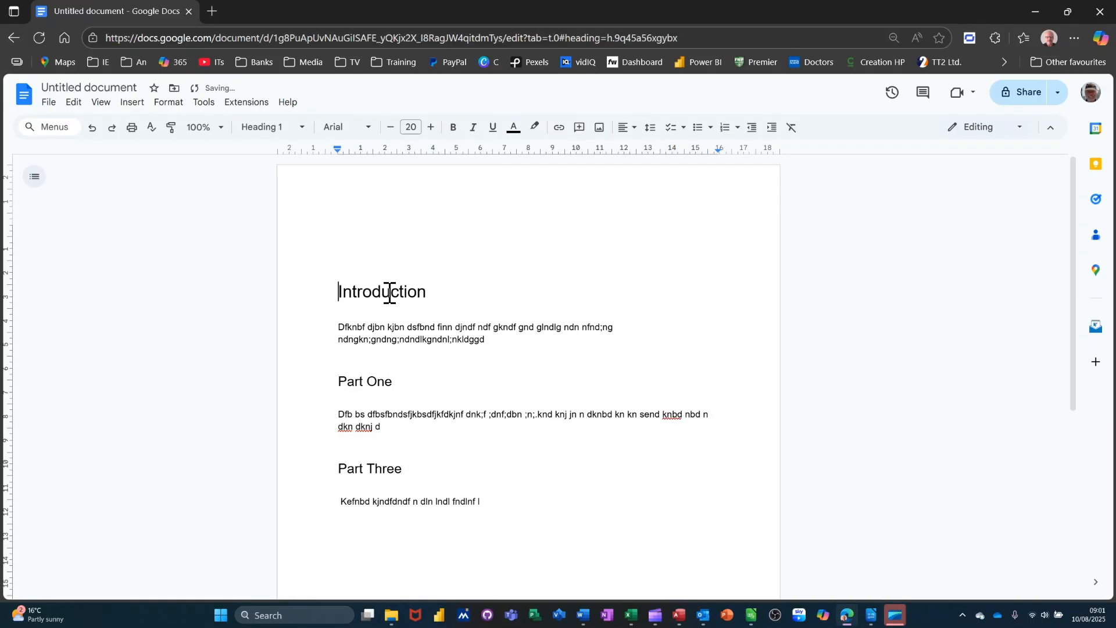
key("Up")
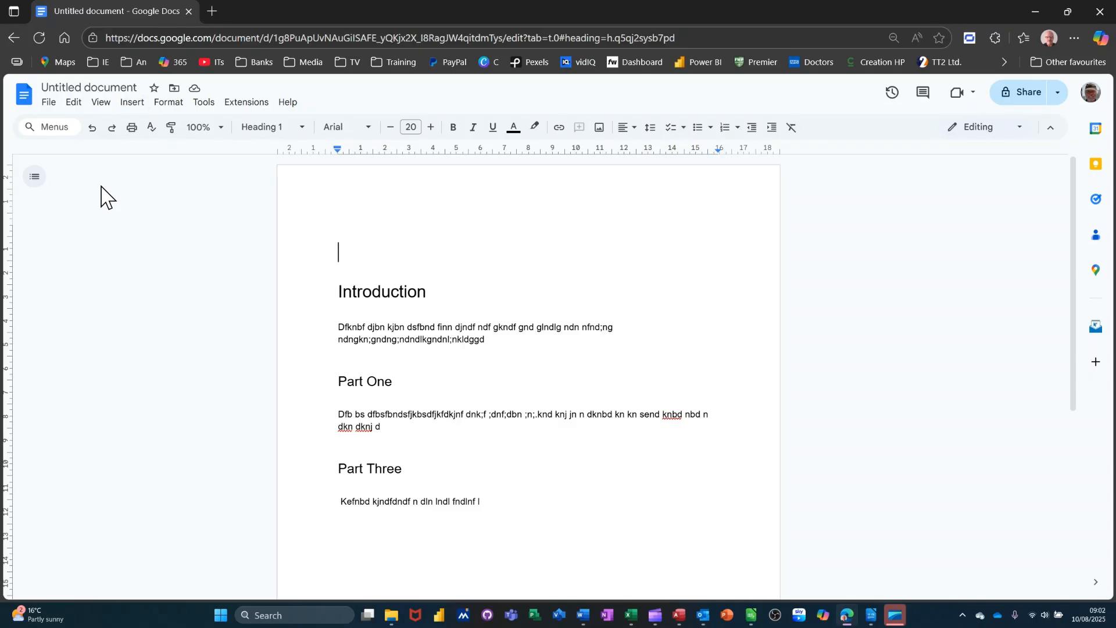
left_click(36, 187)
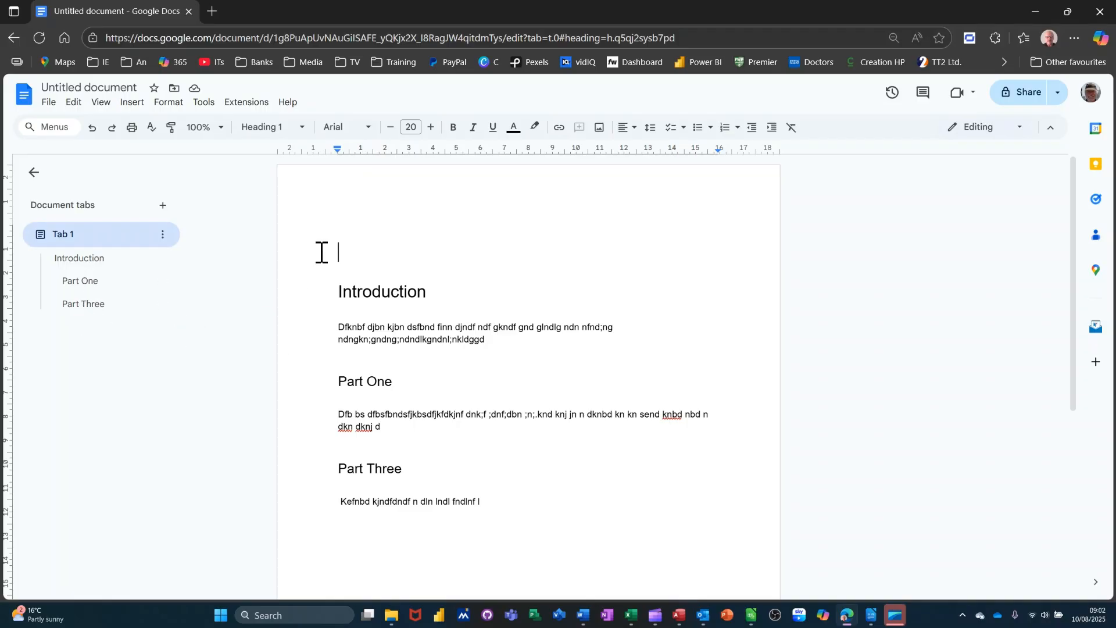
Insert a dotted-leader table of contents listing Introduction, Part One and Part Three
left_click(132, 104)
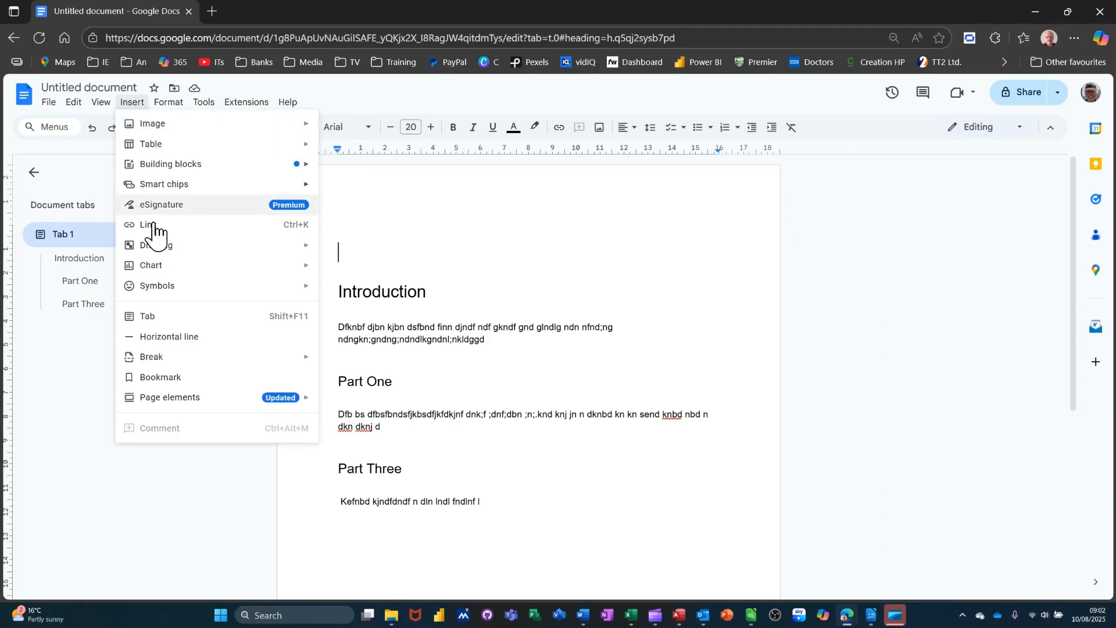
mouse_move(172, 407)
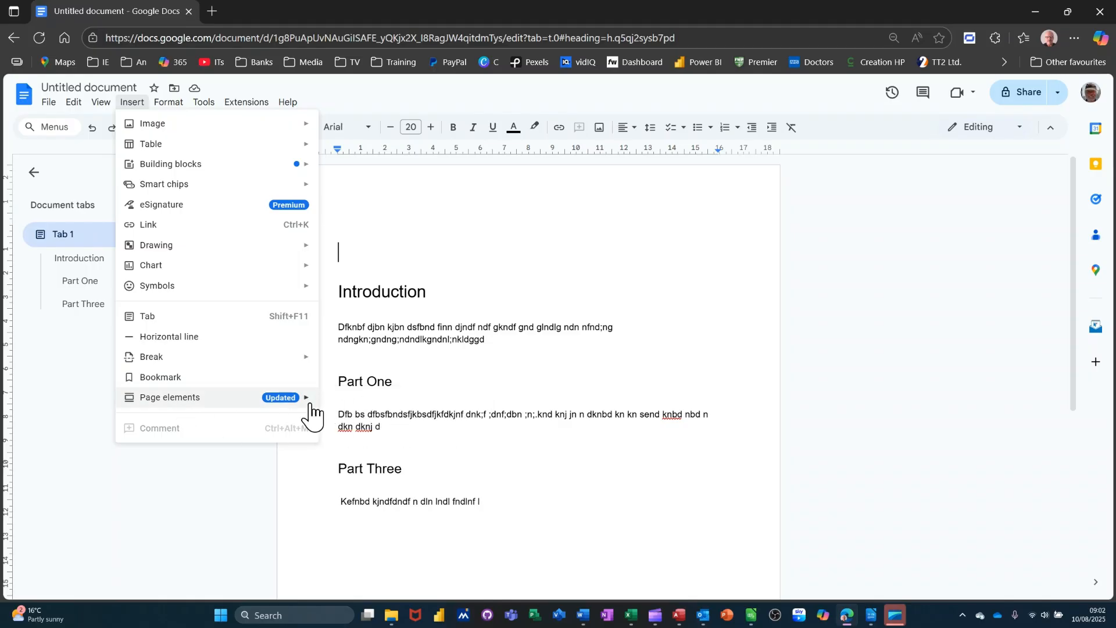
mouse_move(300, 401)
mouse_move(358, 404)
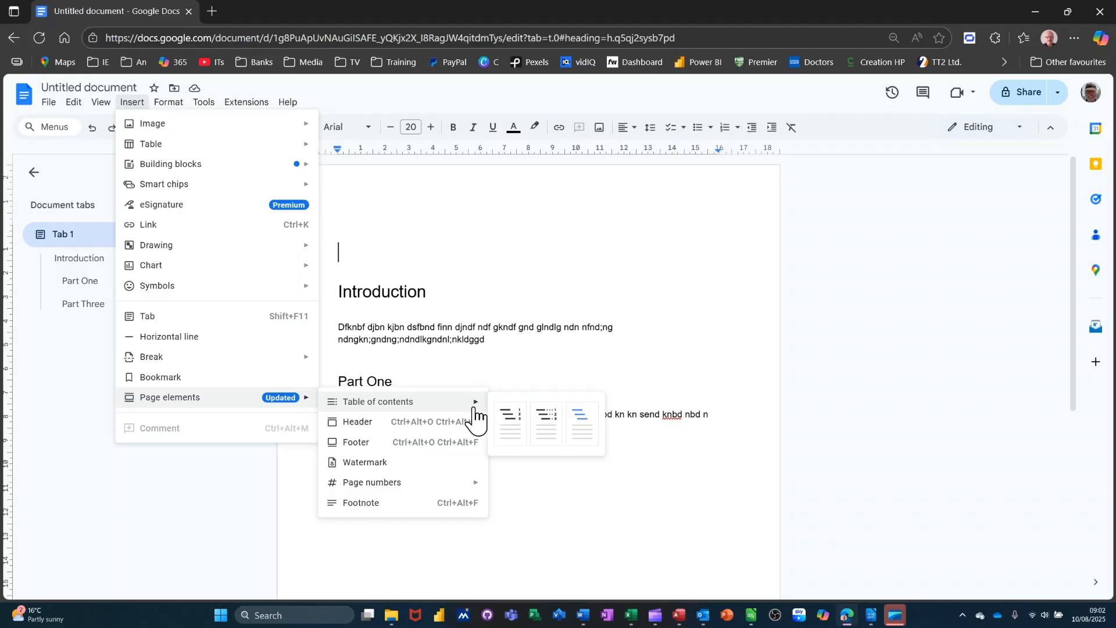
left_click(547, 422)
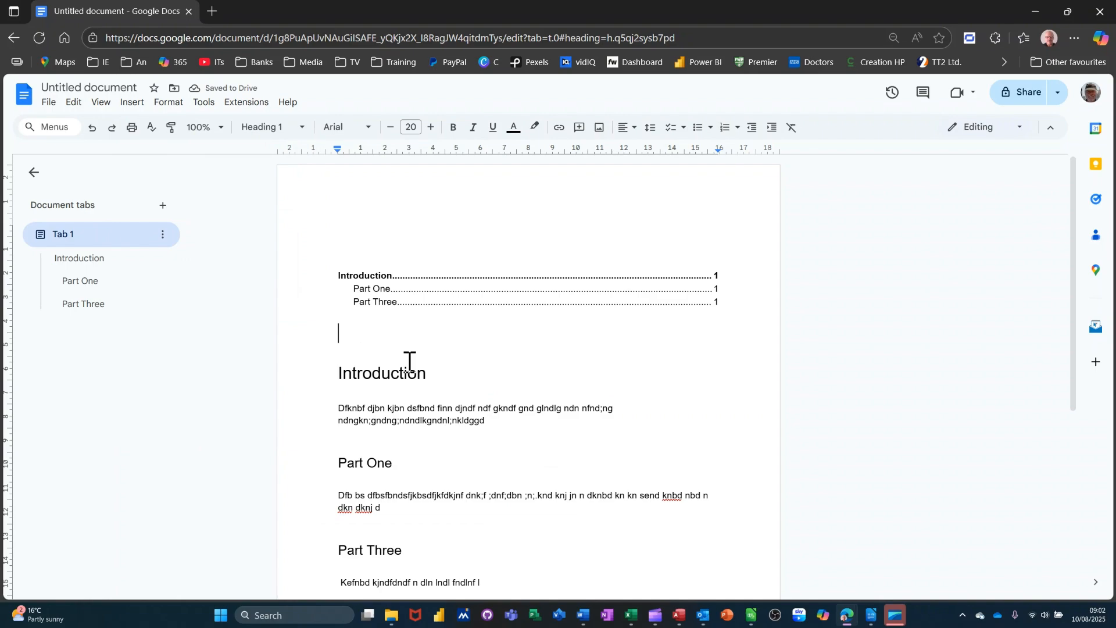
Start a new line after the Part Three paragraph
left_click(417, 292)
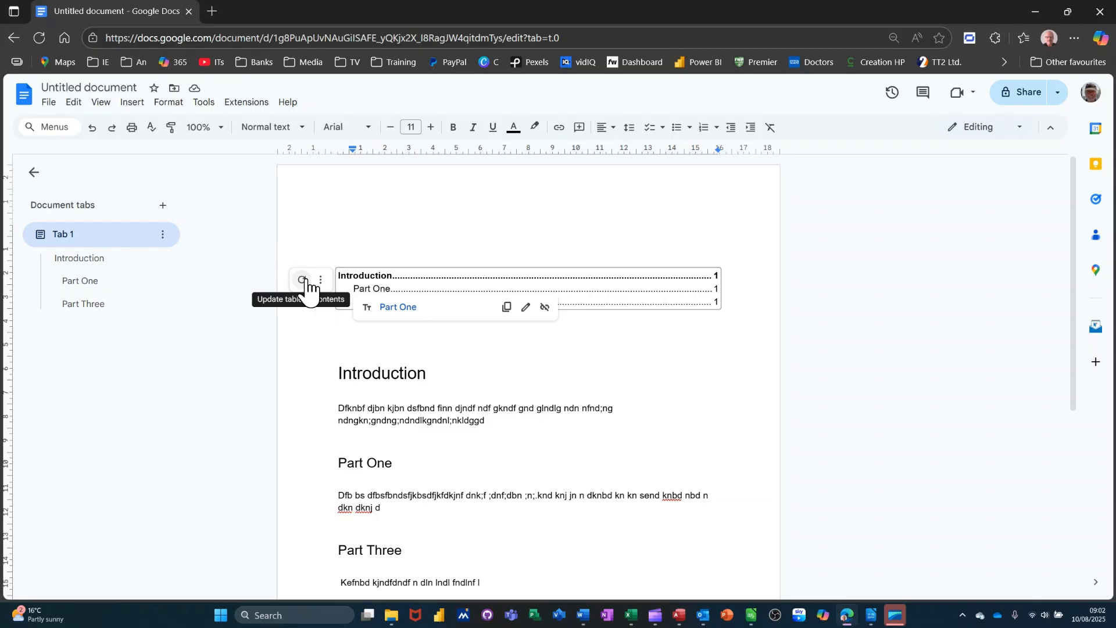
left_click(509, 385)
scroll(515, 441, "down", 3)
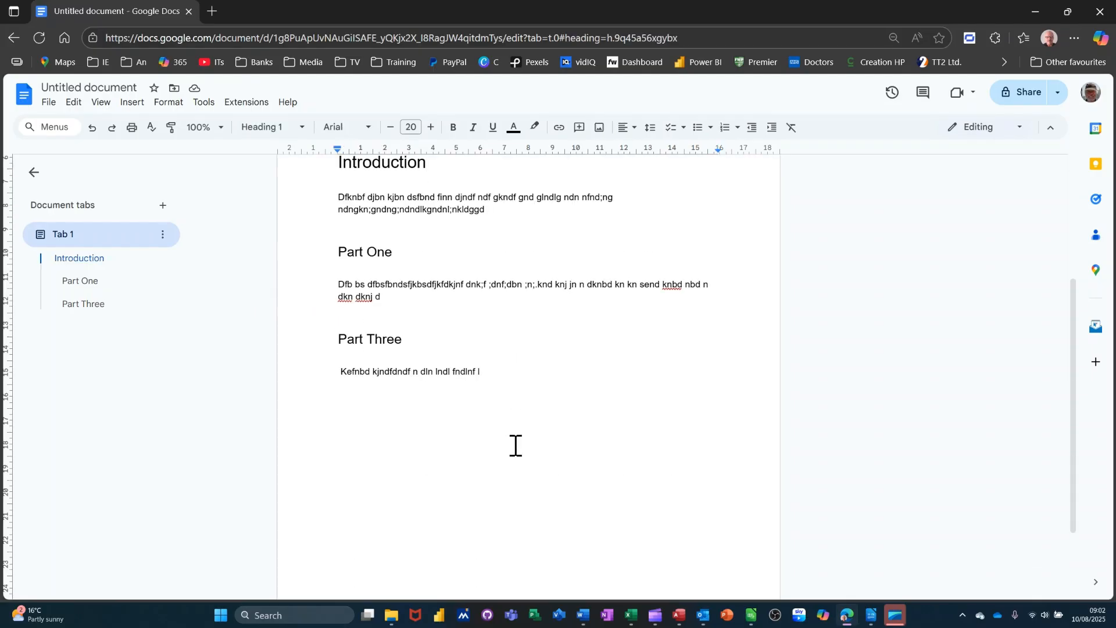
left_click(503, 385)
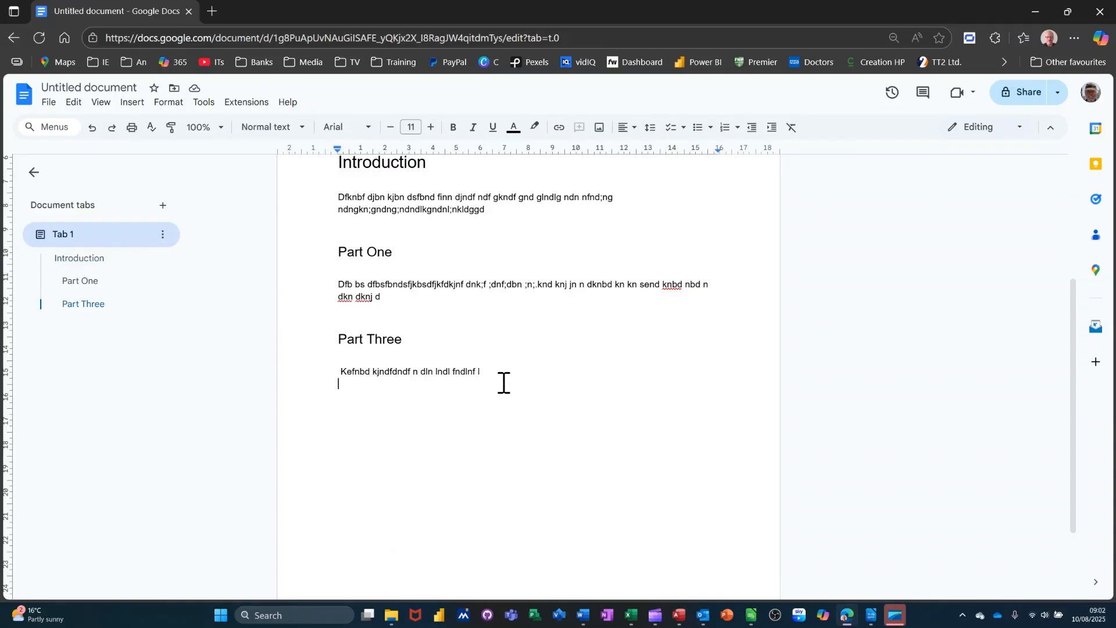
key("Return")
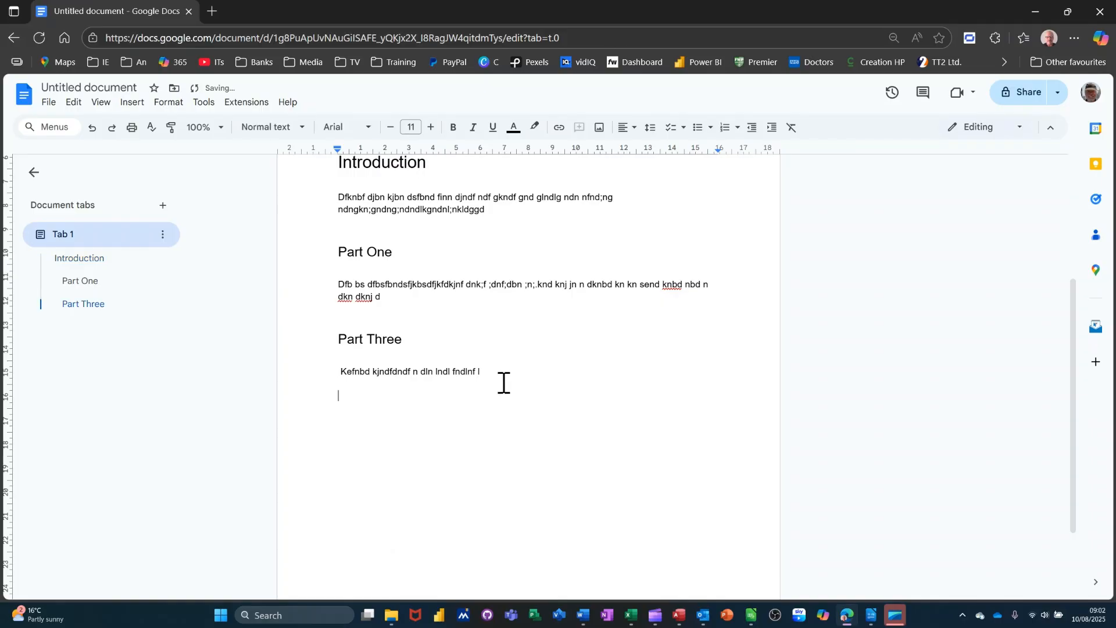
Make the new line a Heading 3 titled 'Part Two' with a placeholder paragraph beneath
left_click(301, 138)
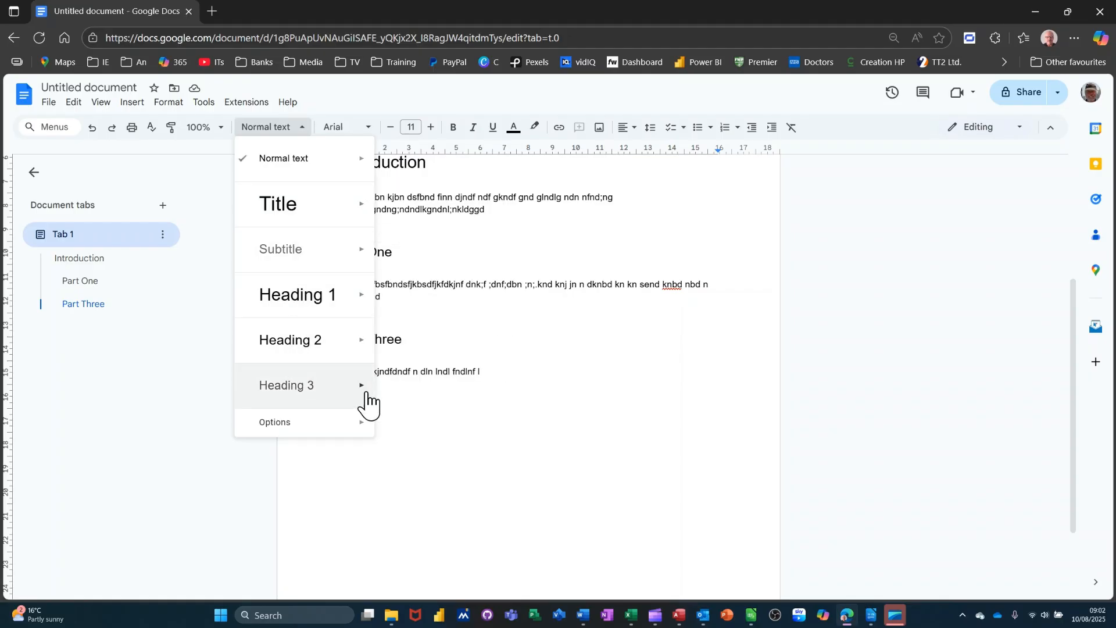
left_click(413, 388)
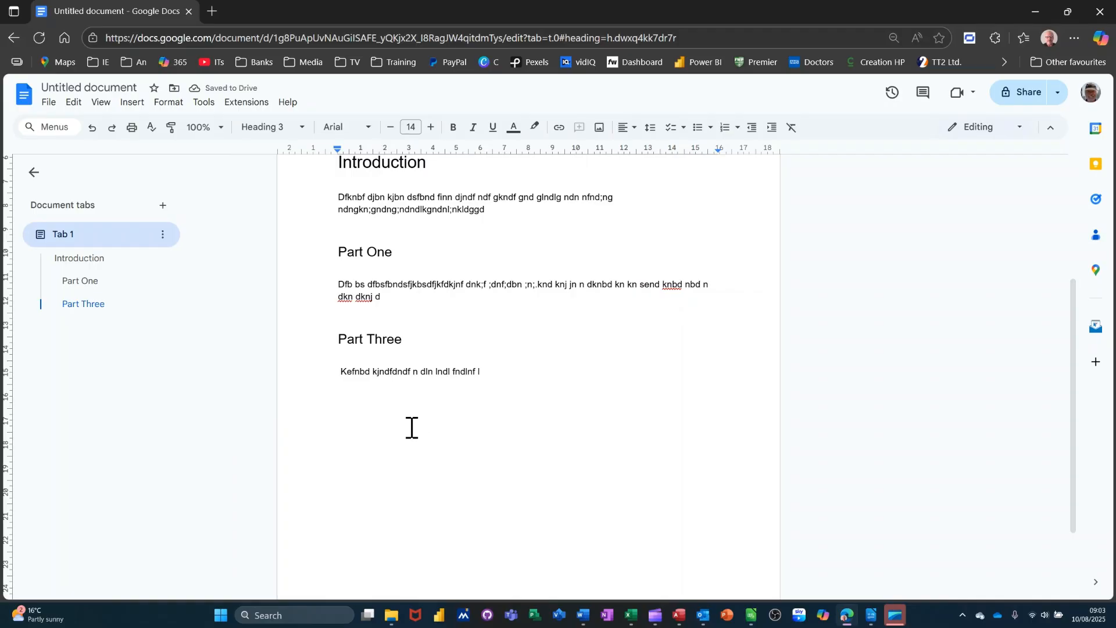
type("Part Two")
key("Return")
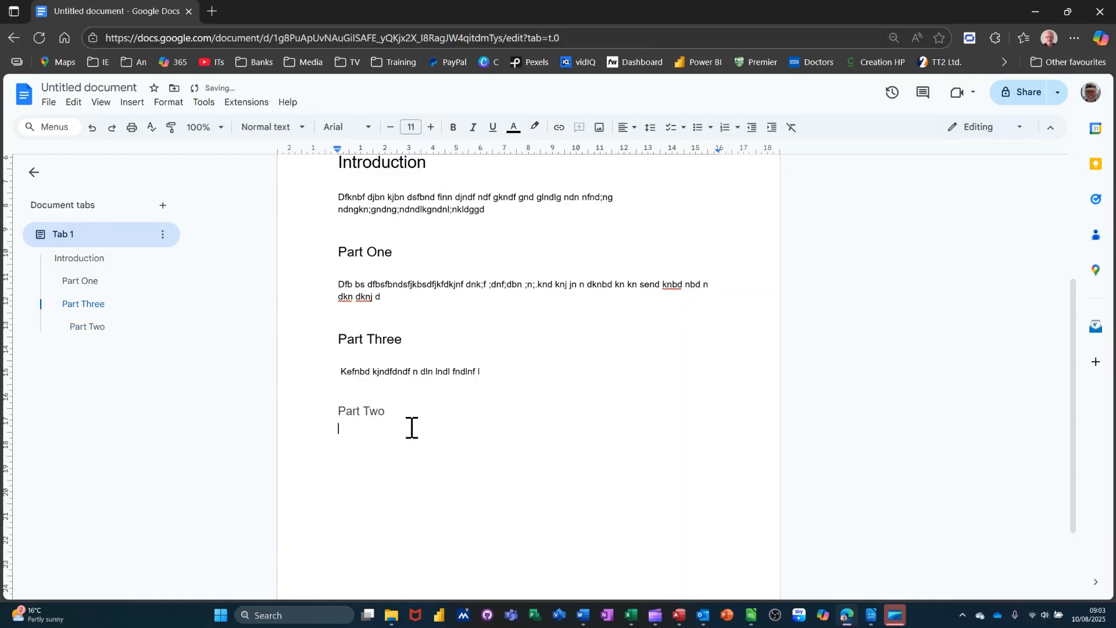
type("f,jnd ndnd jbndjnbdbnd kjnbdkjnbdjnb")
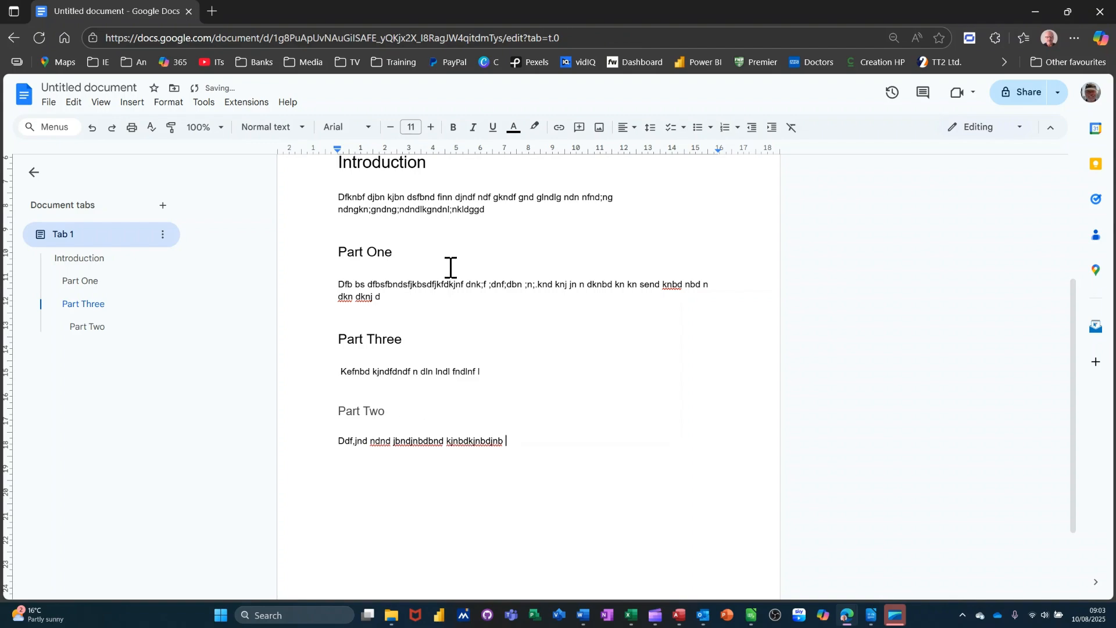
Refresh the table of contents so Part Two appears as its fourth, indented entry
scroll(451, 268, "up", 3)
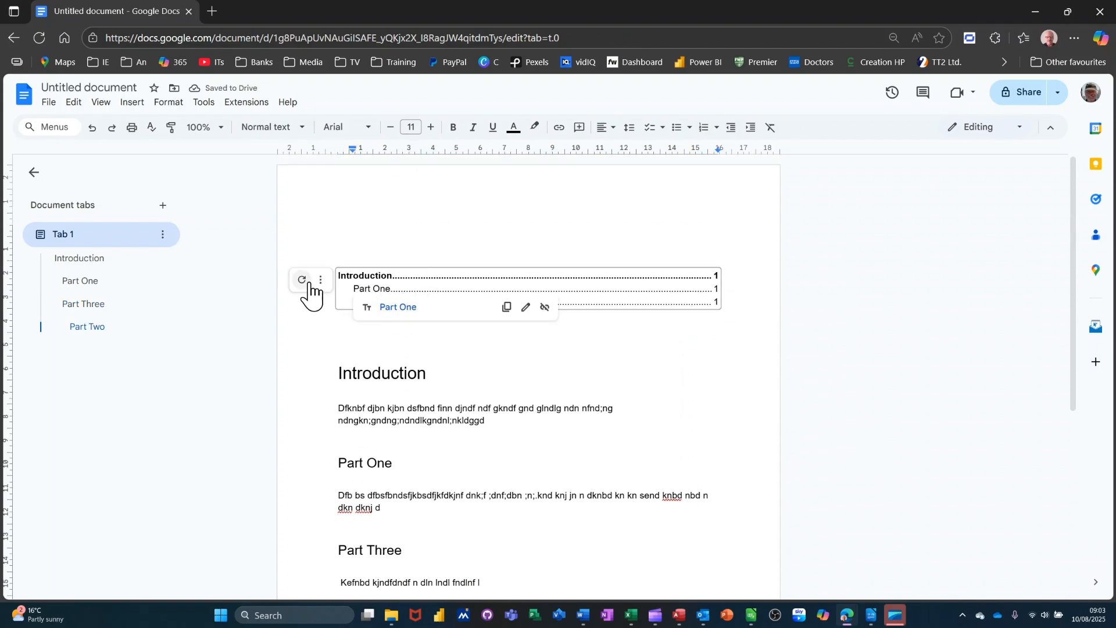
left_click(302, 280)
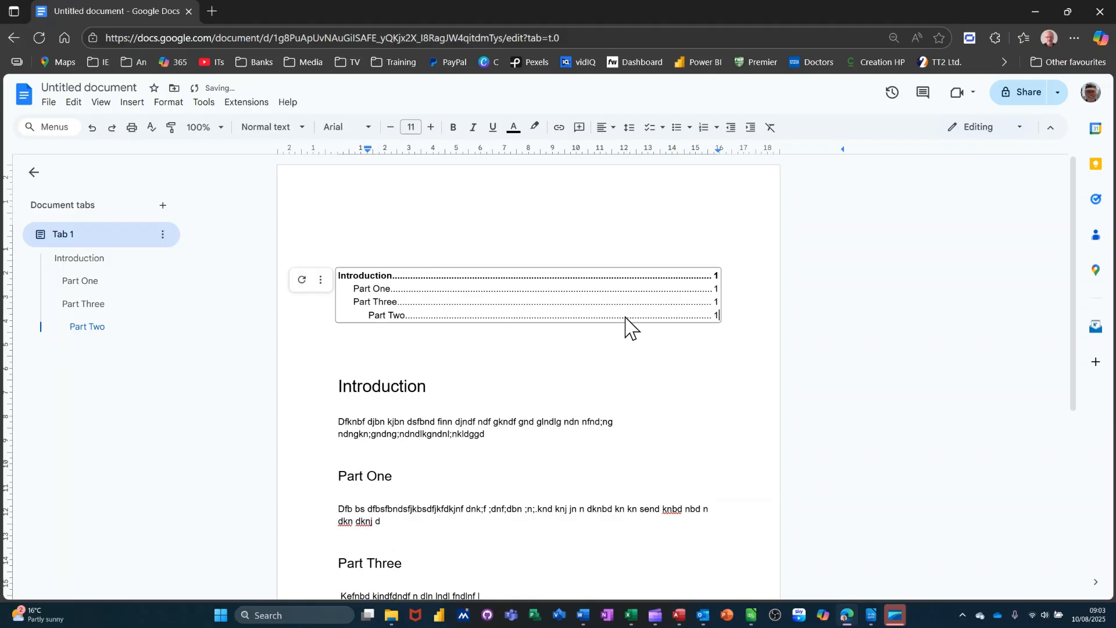
left_click(400, 307)
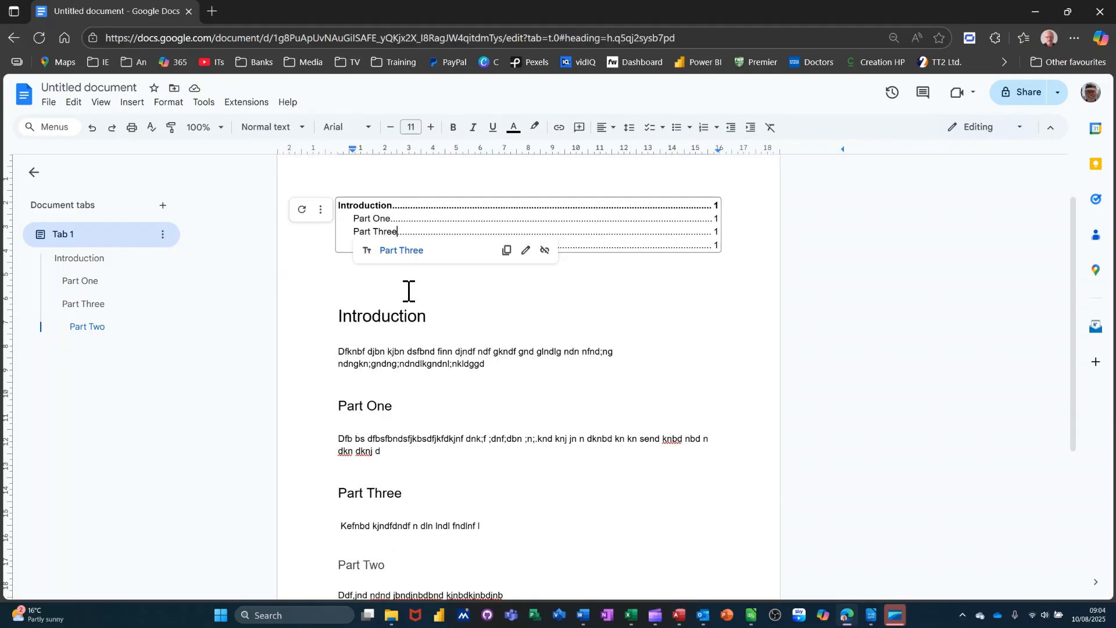
left_click(408, 291)
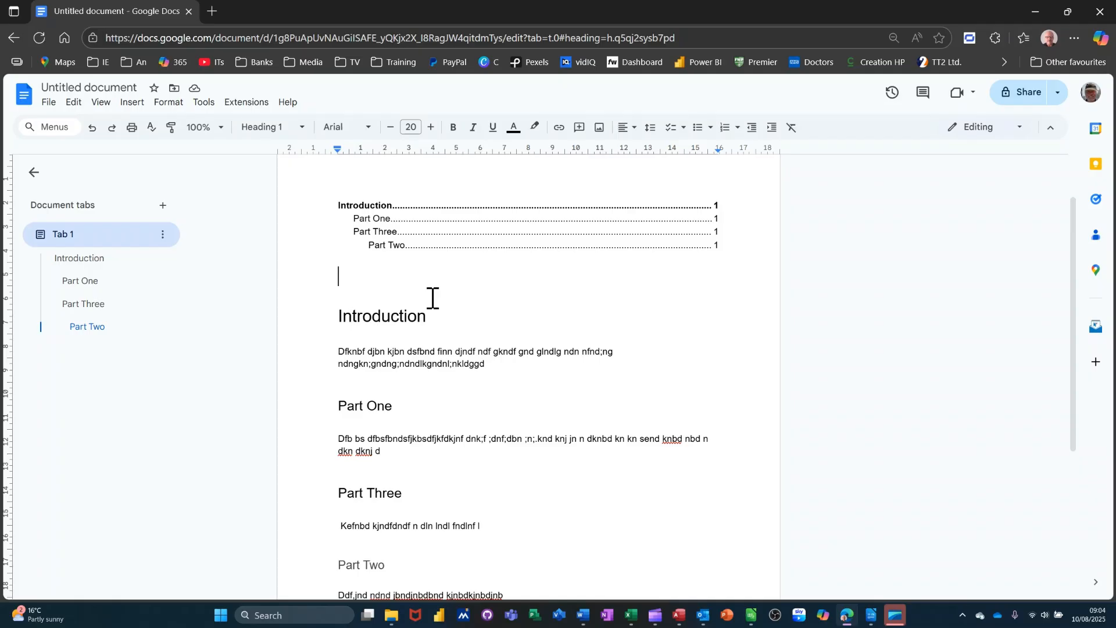
left_click(397, 232)
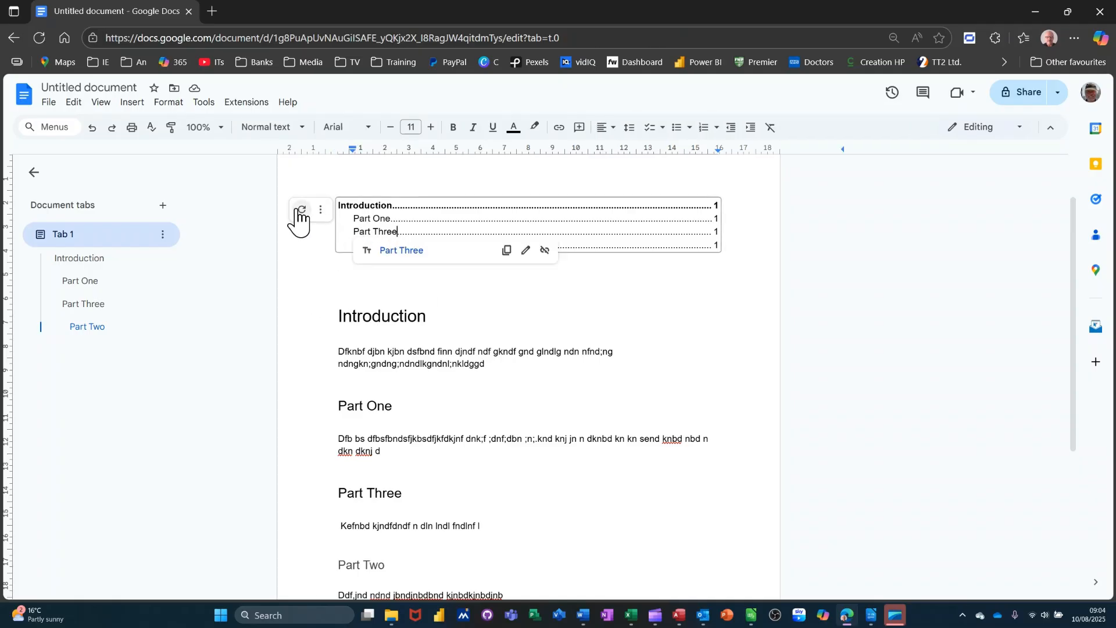